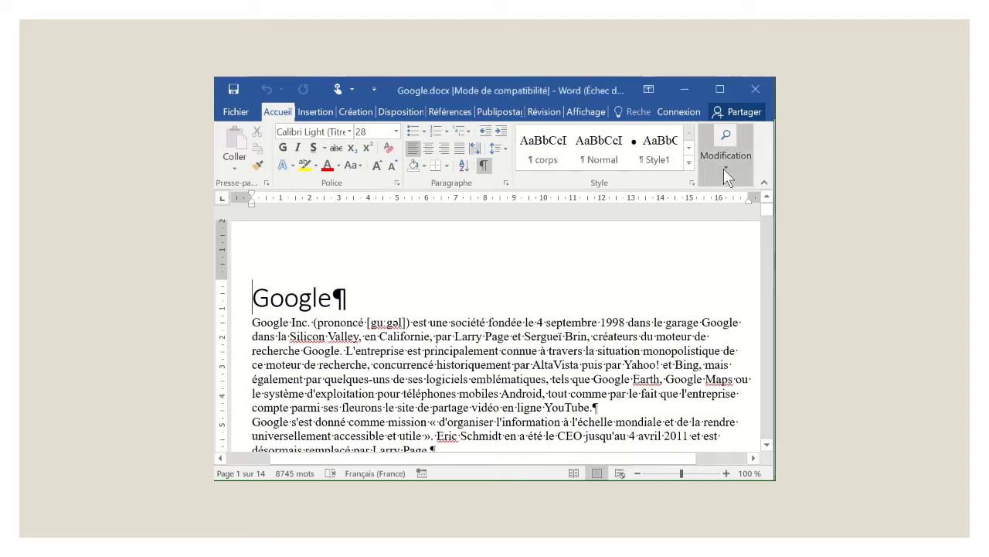
# Open the Navigation pane with the Find (Rechercher) command.
pyautogui.click(726, 167)
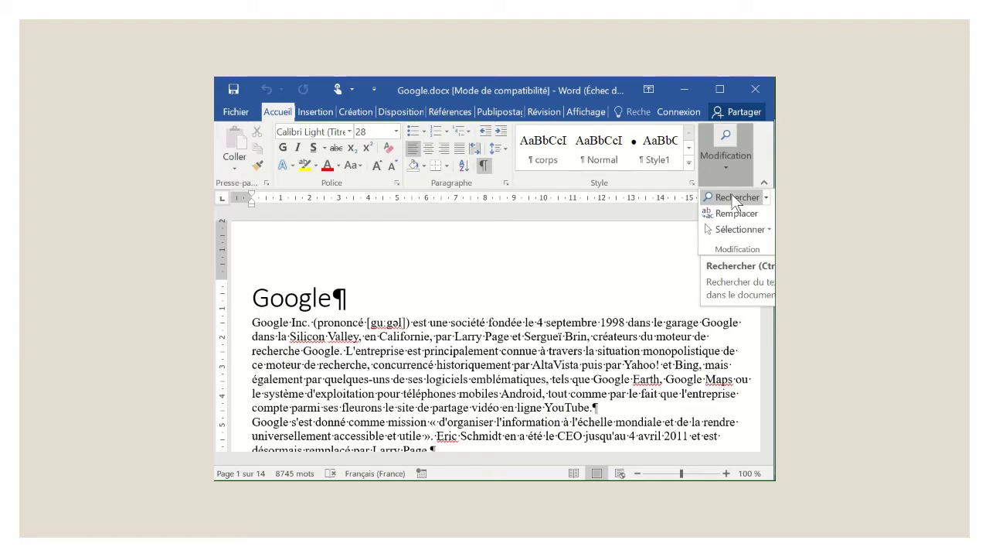
pyautogui.click(734, 199)
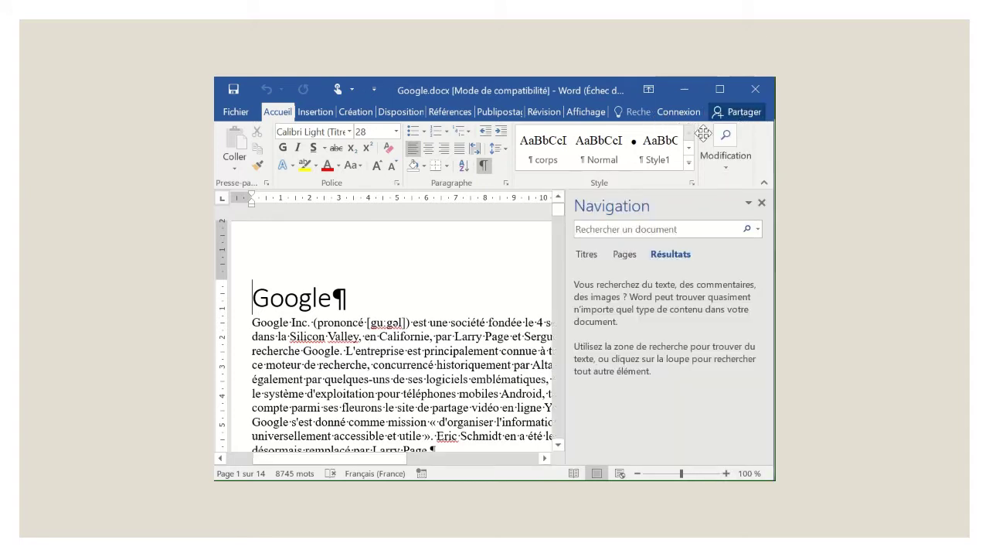
pyautogui.click(725, 167)
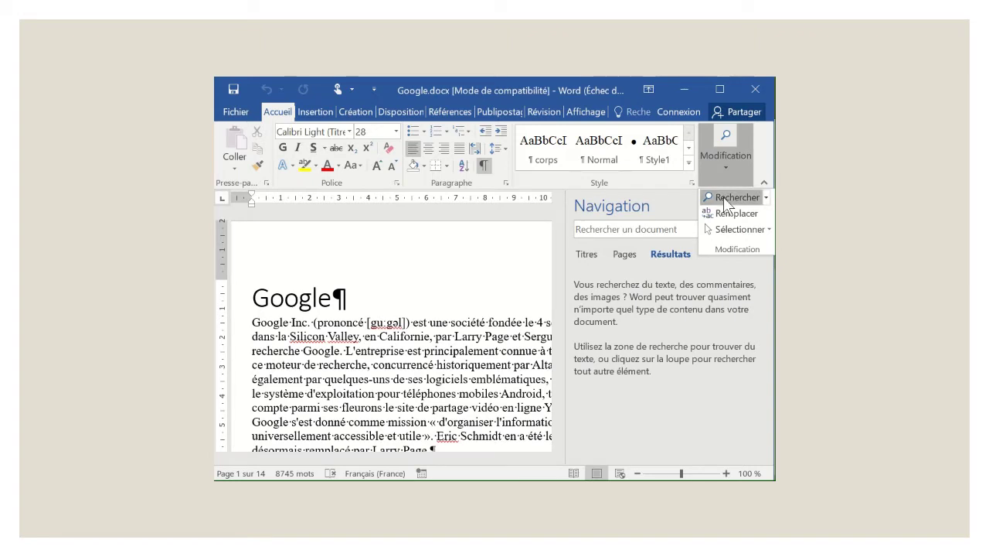
pyautogui.click(723, 196)
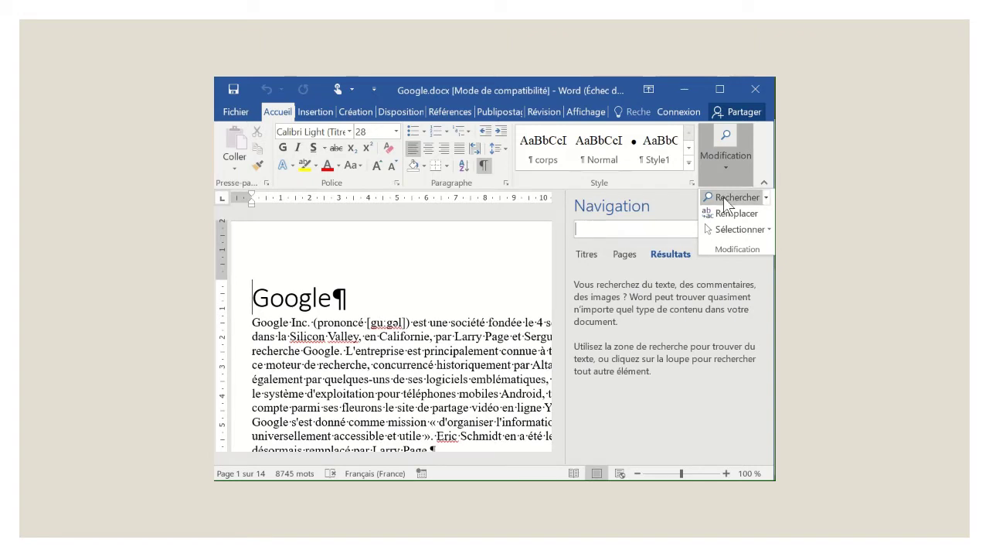
pyautogui.click(657, 205)
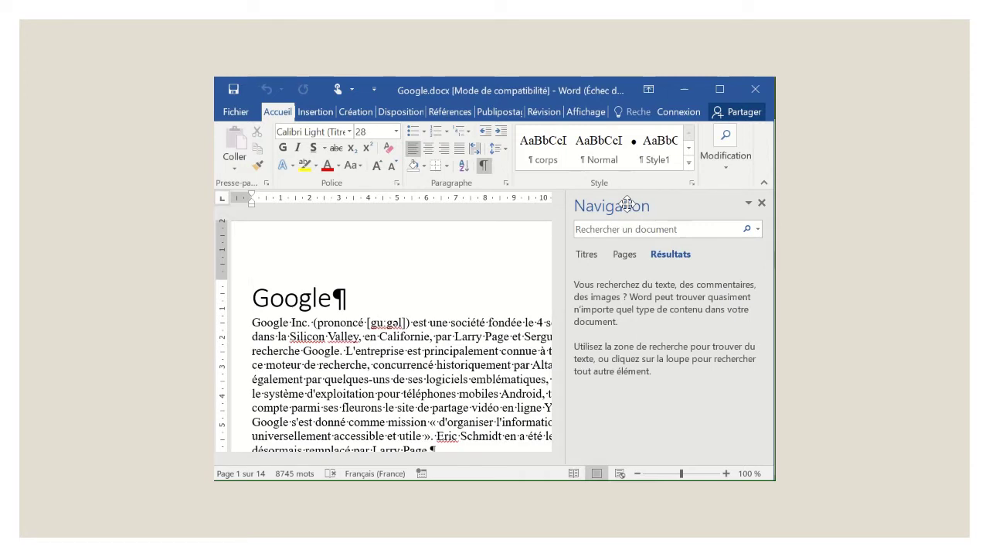
# Browse the document by its headings, going to "Technologie et propriété intellectuelle" and to "Critiques et controverses".
pyautogui.click(584, 256)
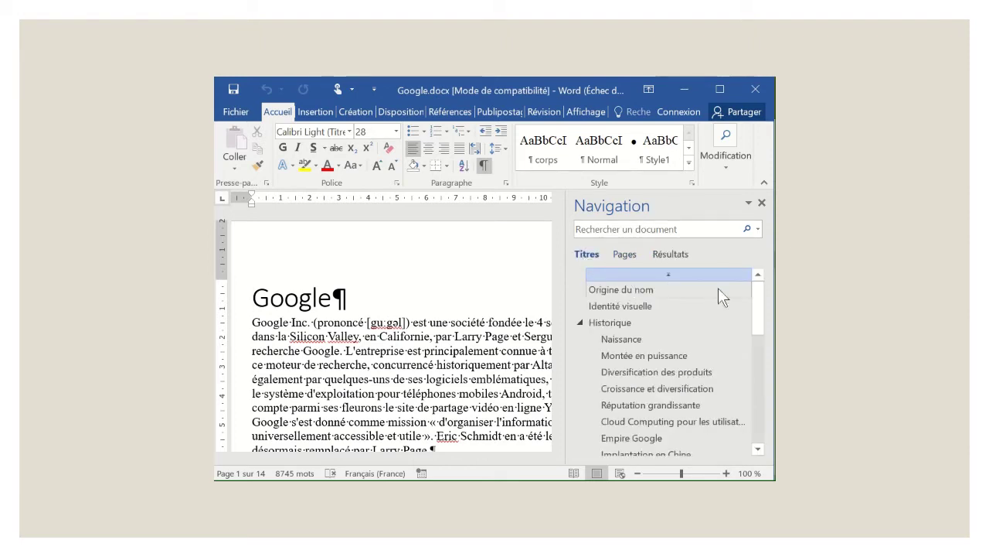
pyautogui.moveTo(759, 303); pyautogui.dragTo(760, 344)
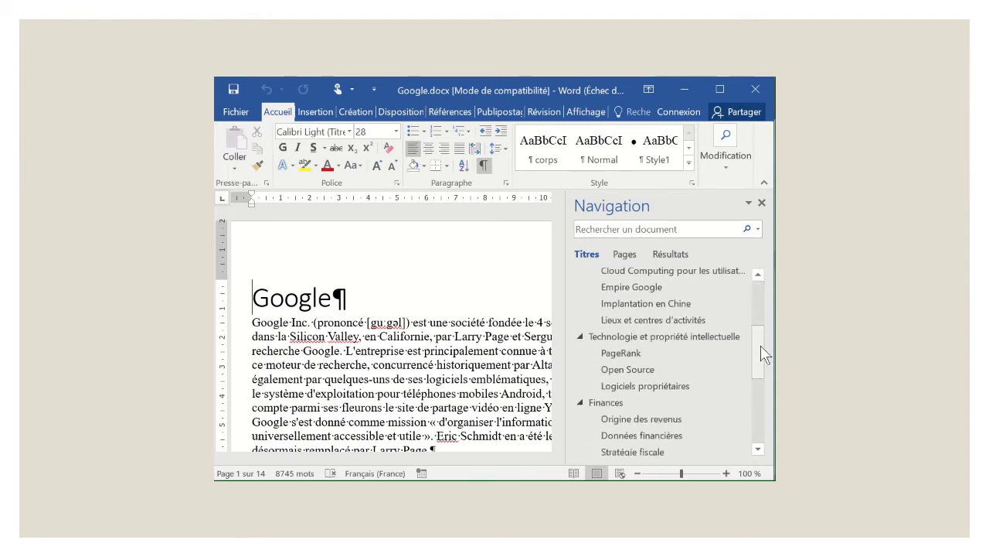
pyautogui.click(684, 336)
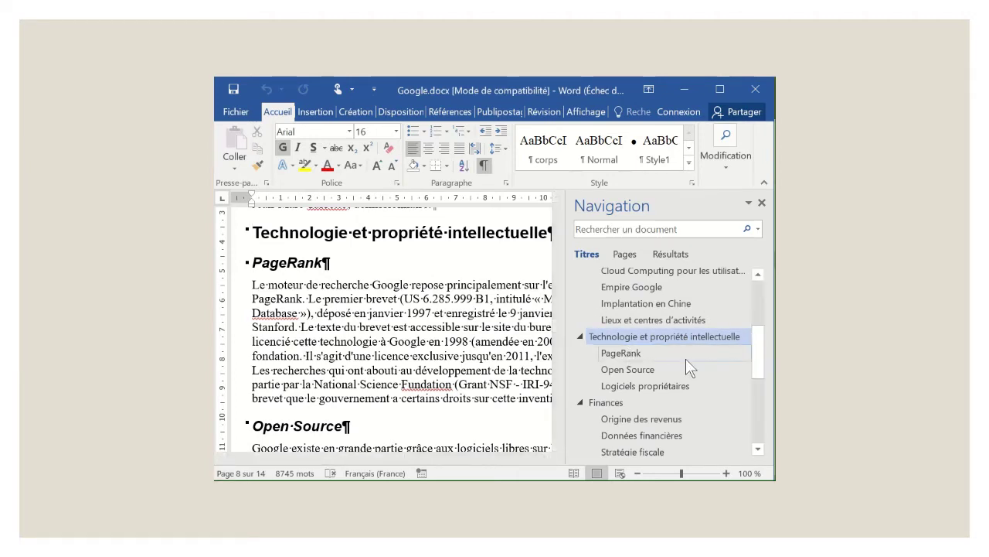
pyautogui.moveTo(763, 357); pyautogui.dragTo(771, 400)
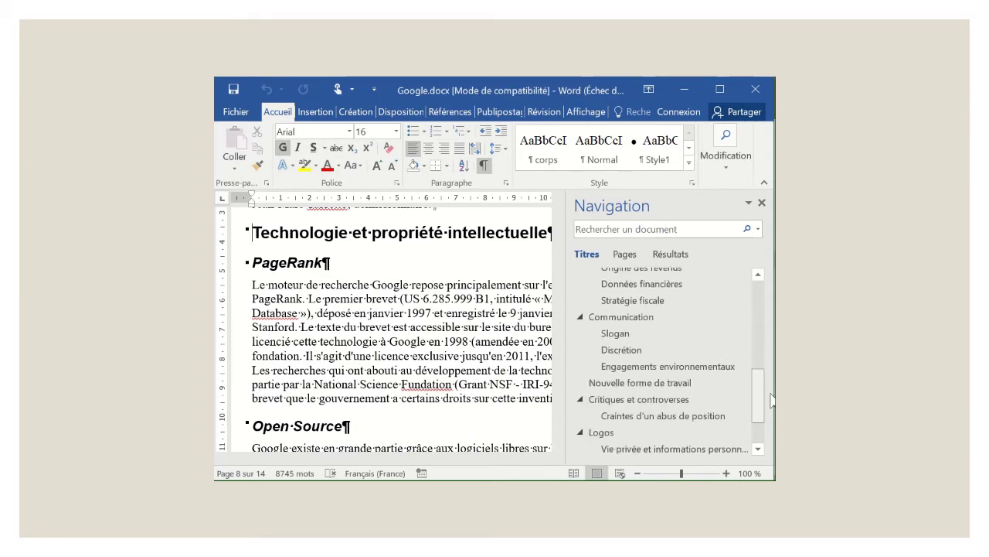
pyautogui.click(642, 403)
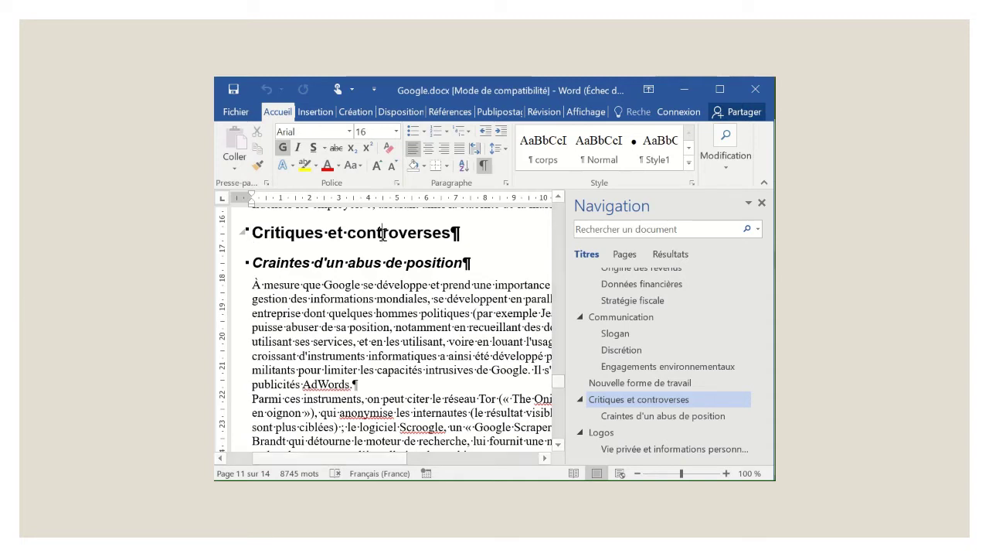
# Select part of the heading "Critiques et controverses" and check which style it uses in the styles list.
pyautogui.moveTo(383, 234); pyautogui.dragTo(368, 233)
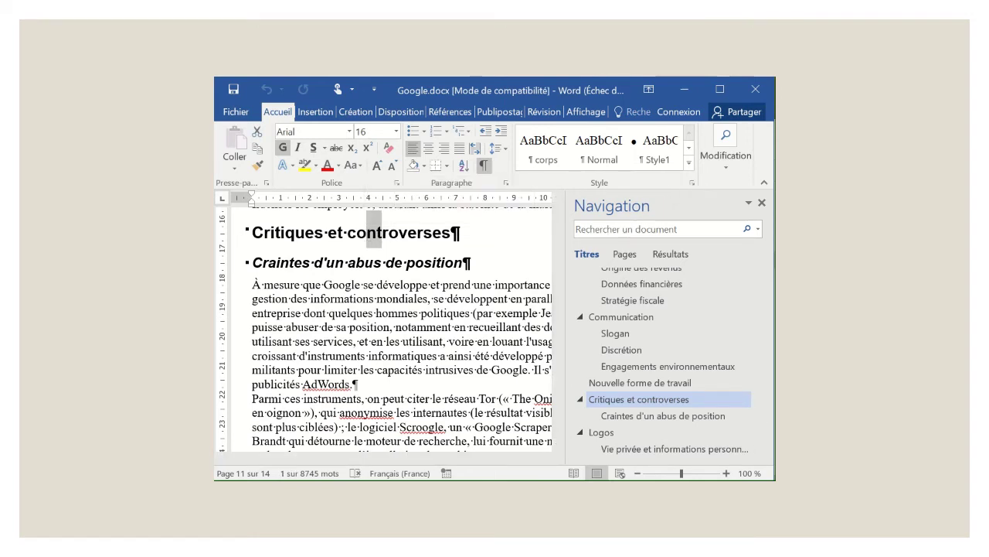
pyautogui.click(692, 182)
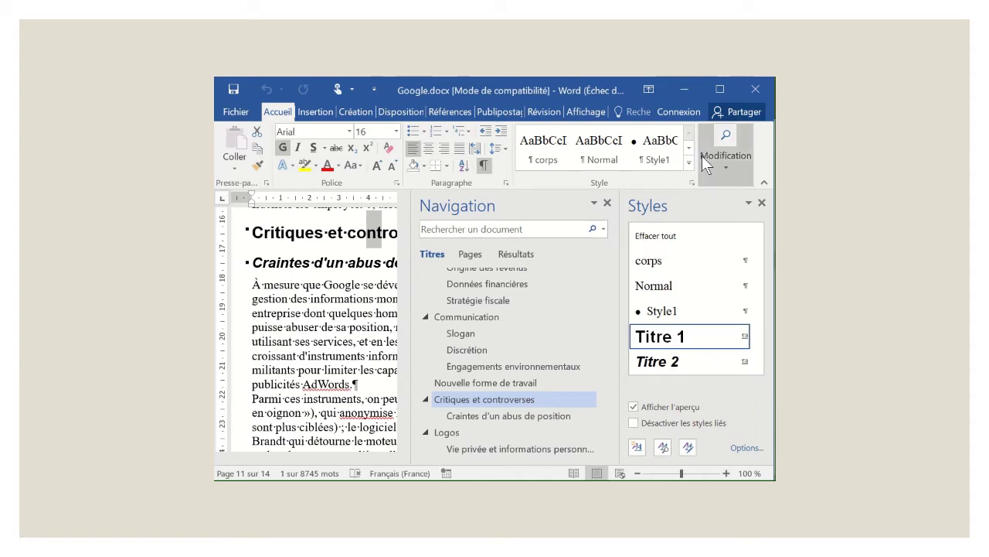
pyautogui.moveTo(660, 344)
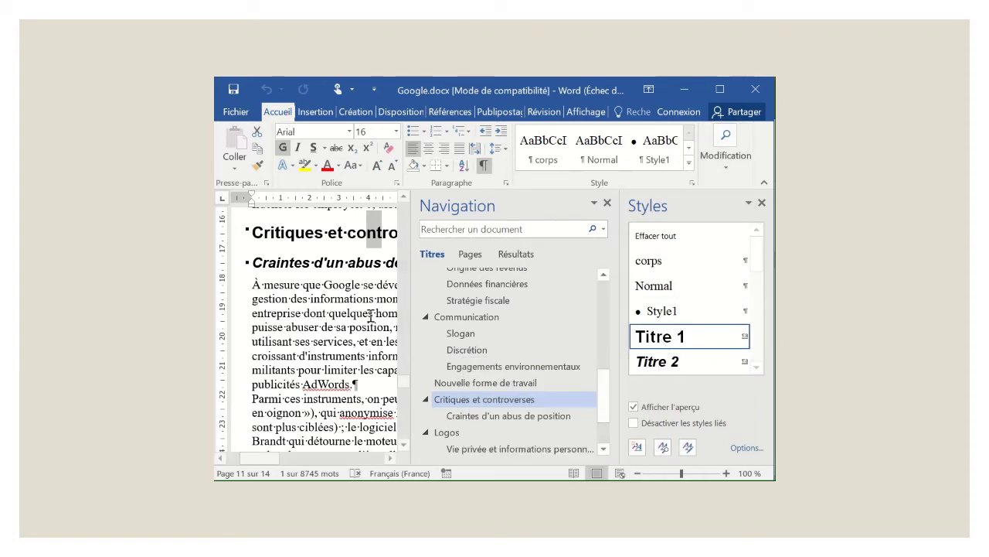
pyautogui.click(762, 204)
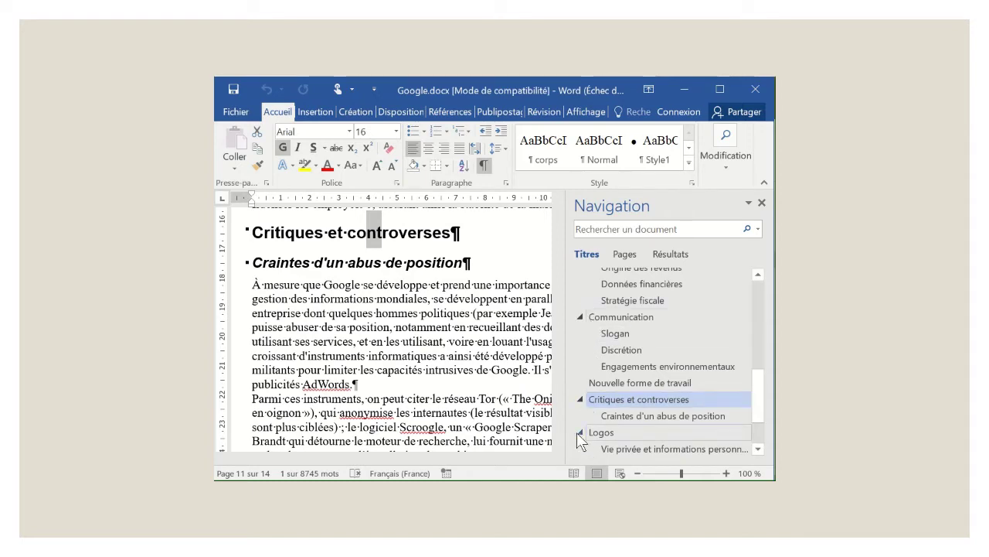
# Go to the heading "Slogan" under Communication and check which style it uses.
pyautogui.click(615, 334)
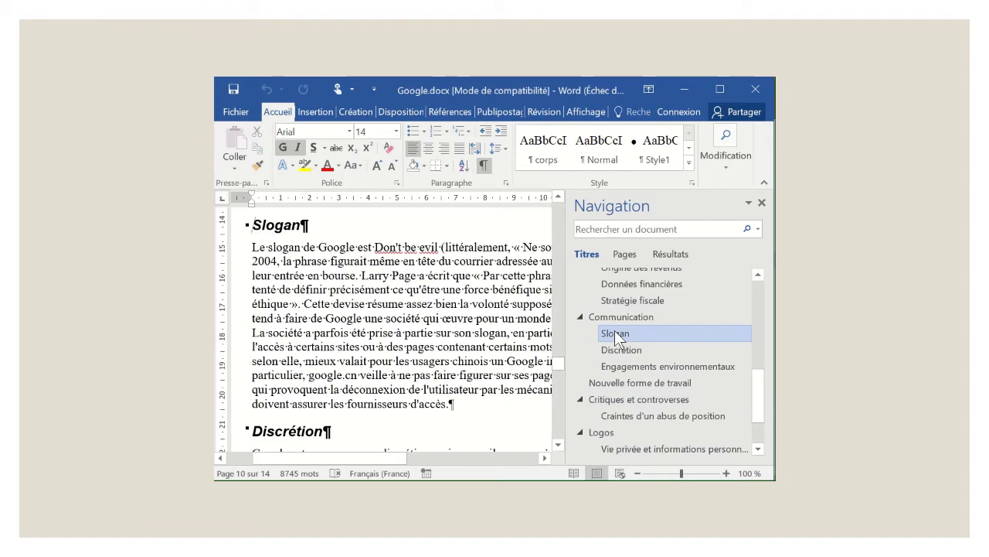
pyautogui.click(693, 182)
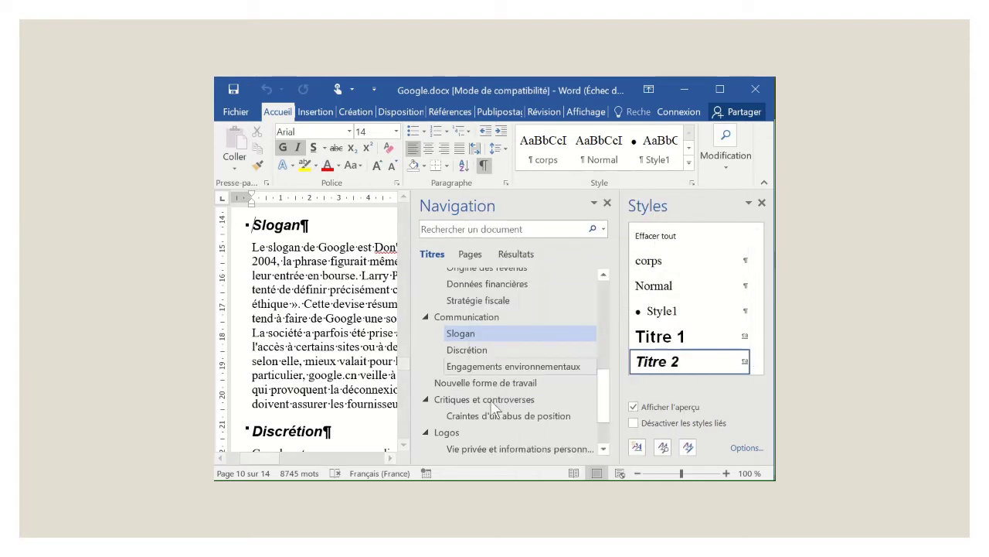
pyautogui.click(761, 204)
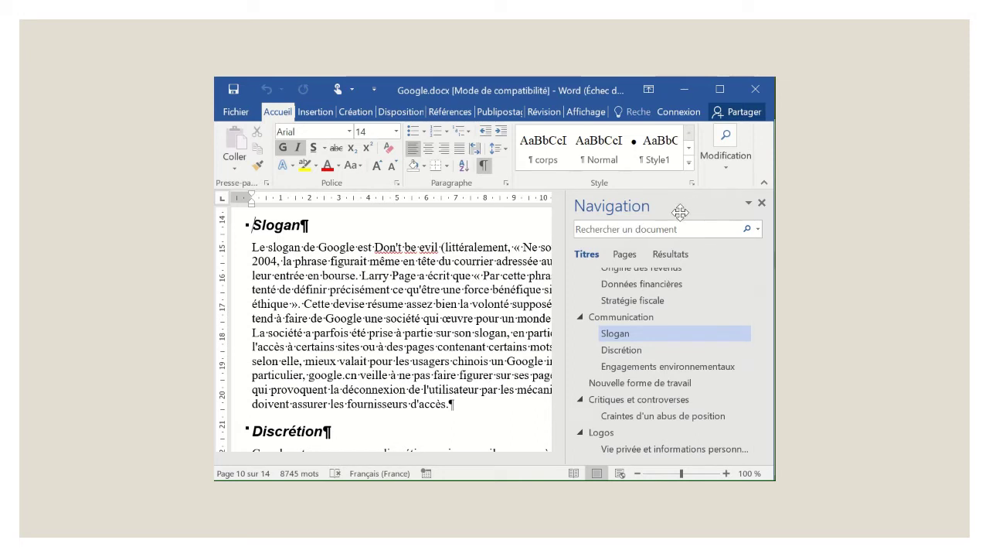
# Hide the document's ruler (Règle).
pyautogui.click(589, 112)
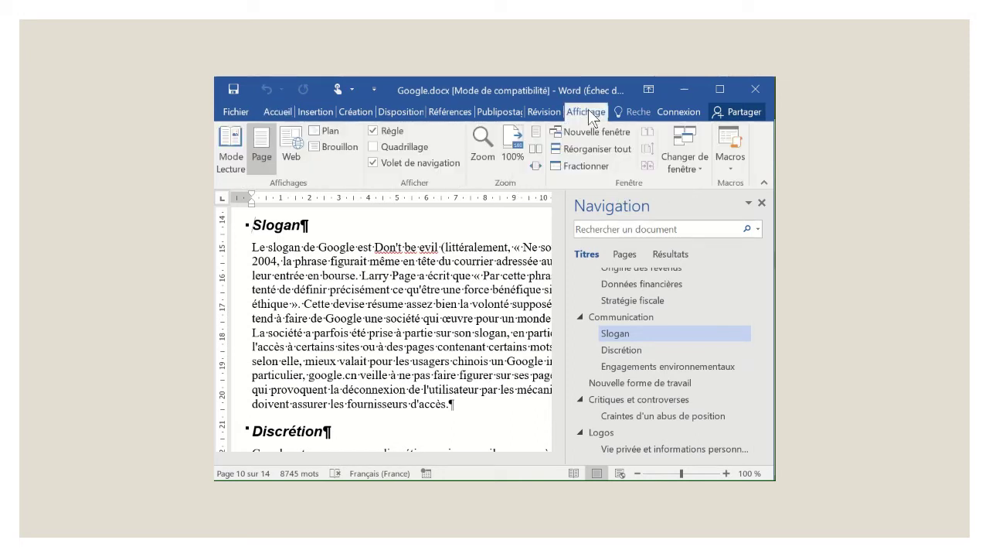
pyautogui.click(375, 131)
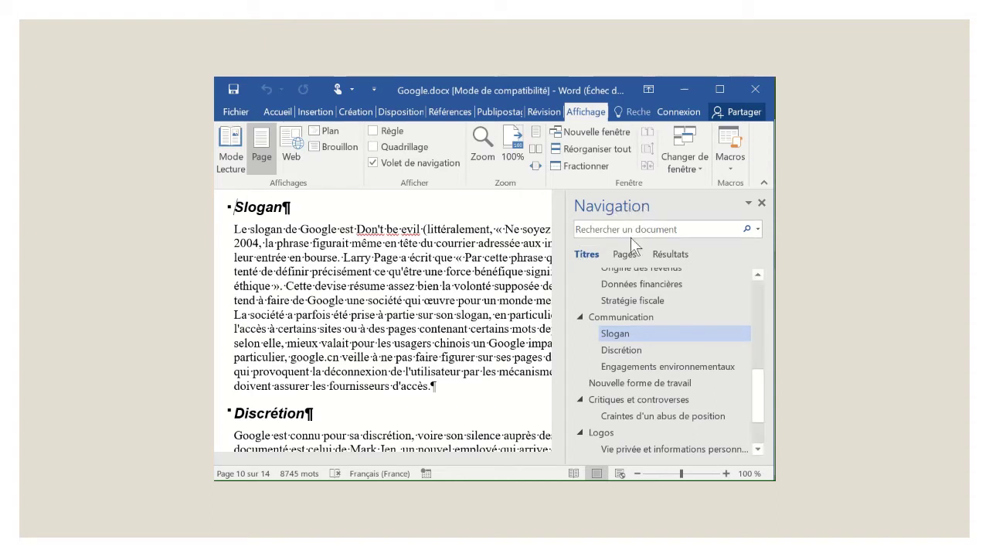
# Browse the document by page thumbnails and go to page 13.
pyautogui.click(623, 255)
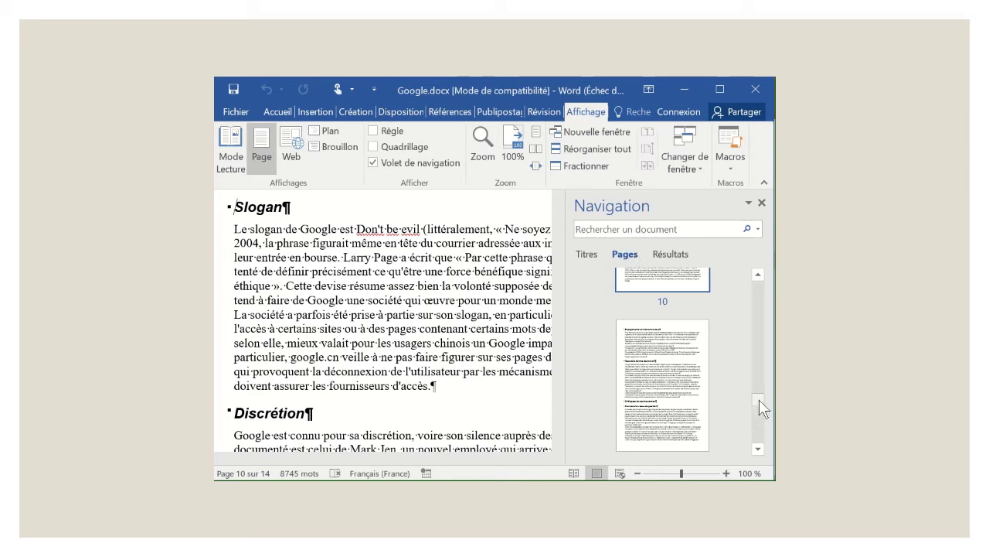
pyautogui.moveTo(759, 399); pyautogui.dragTo(750, 424)
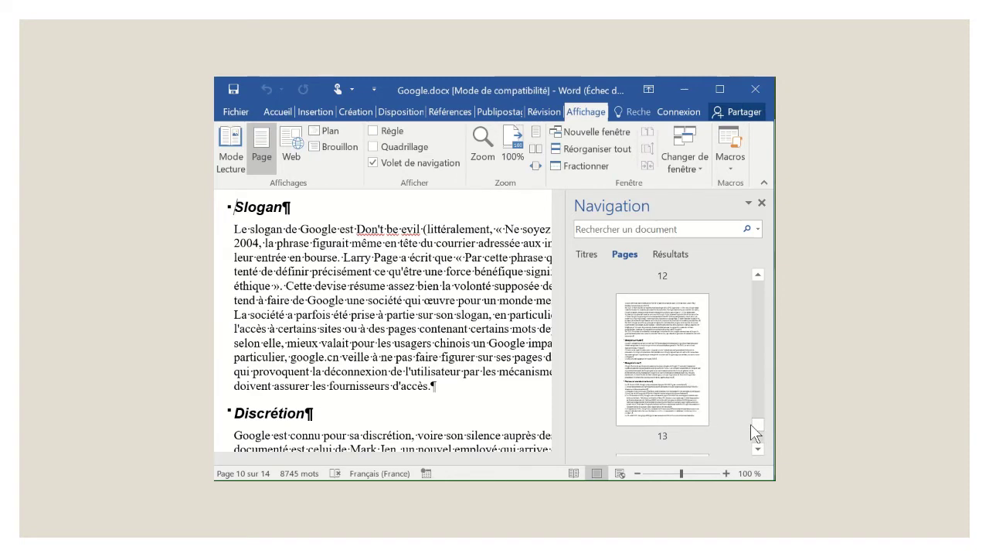
pyautogui.click(668, 339)
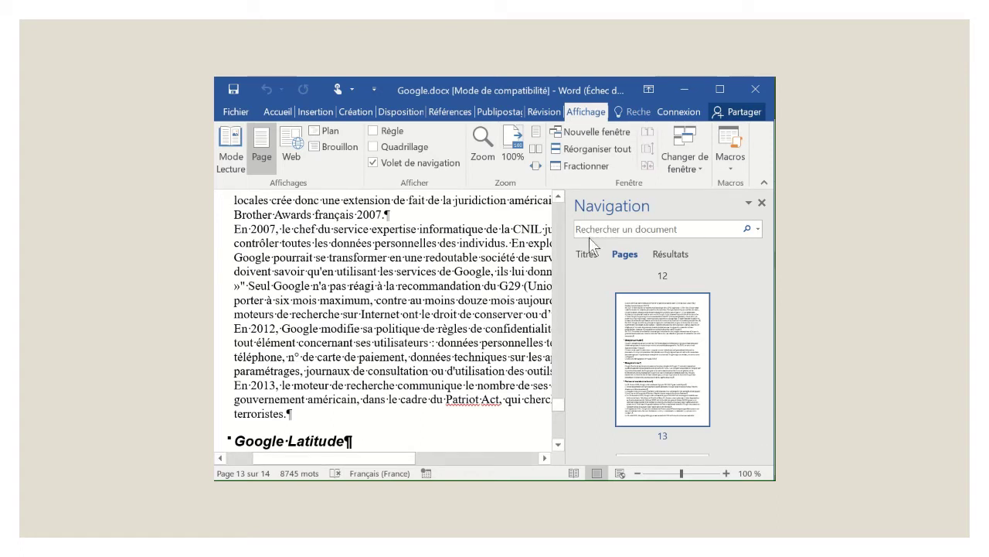
# Search the document for "politique" and go to the occurrence in "Cette politique de bien-être".
pyautogui.click(663, 255)
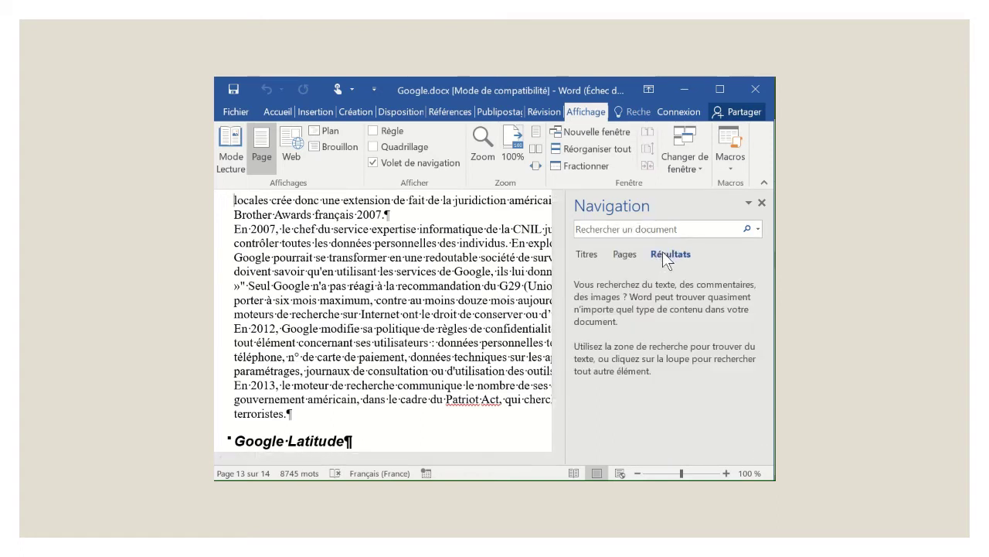
pyautogui.click(617, 229)
pyautogui.write('poli')
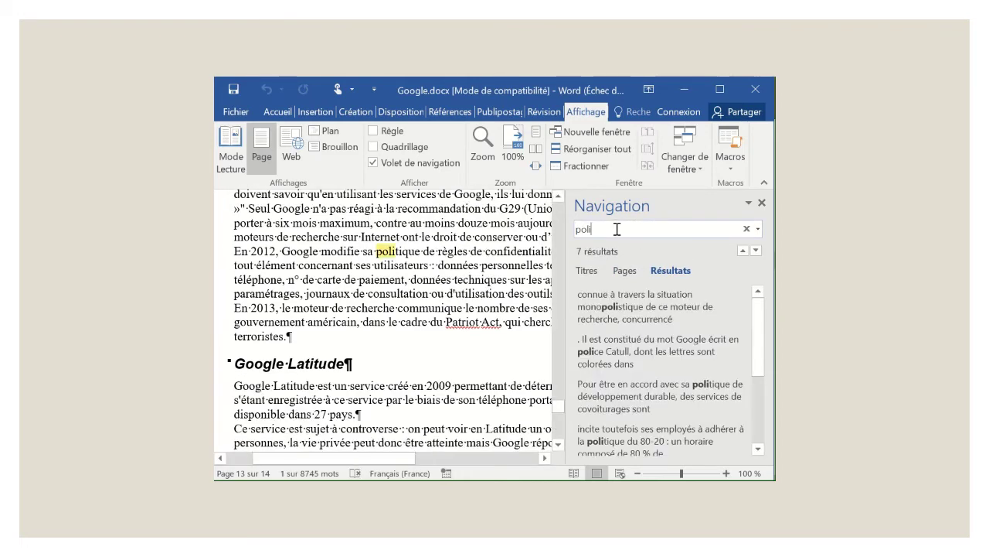
pyautogui.write('ti')
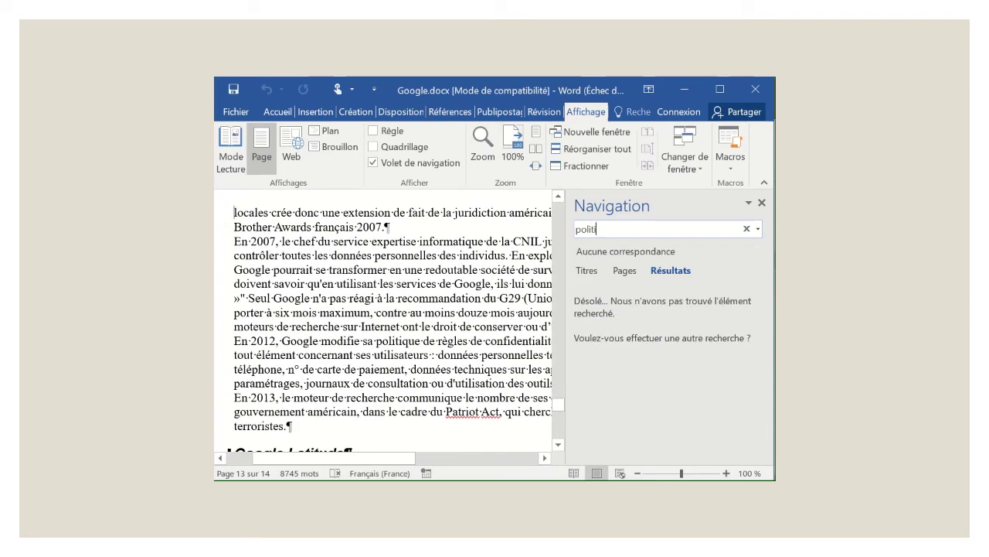
pyautogui.write('que')
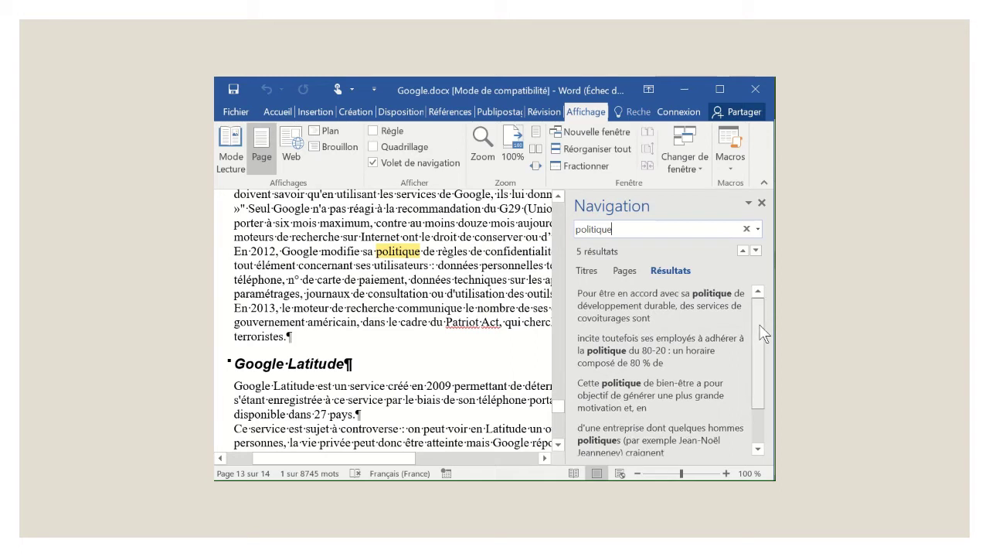
pyautogui.moveTo(763, 333); pyautogui.dragTo(757, 313)
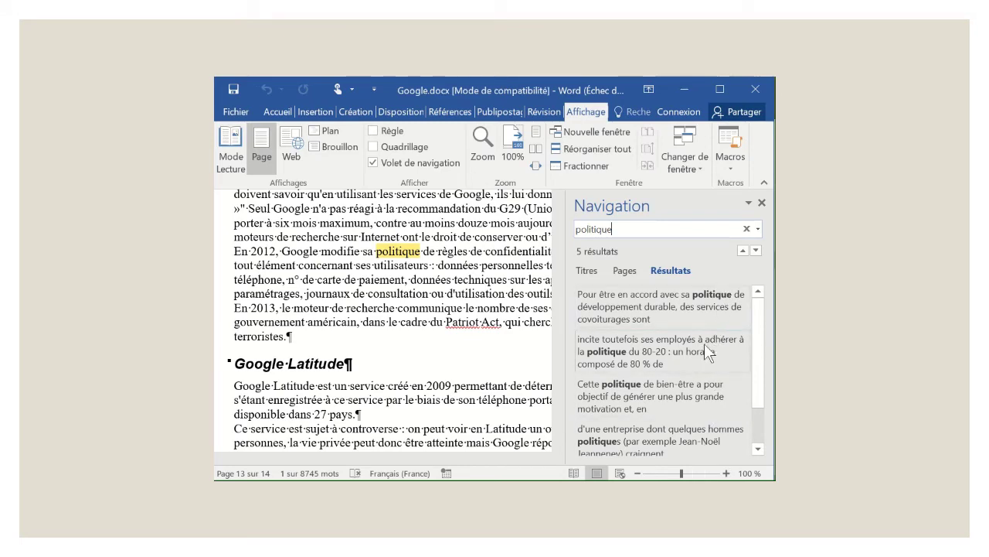
pyautogui.click(617, 388)
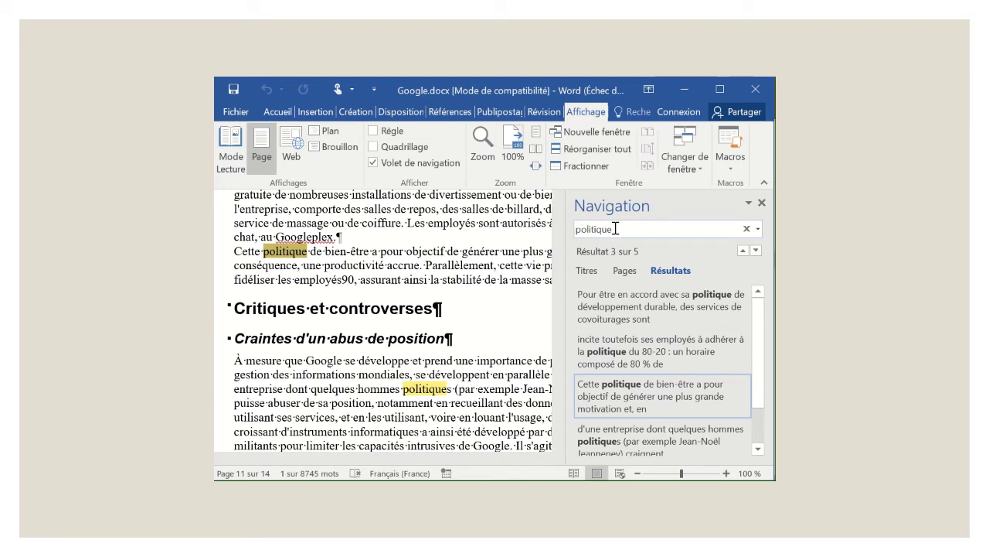
# Search the document for "mploy" instead.
pyautogui.moveTo(616, 229)
pyautogui.mouseDown()
pyautogui.moveTo(576, 229)
pyautogui.moveTo(615, 230)
pyautogui.mouseUp()
pyautogui.click(570, 229)
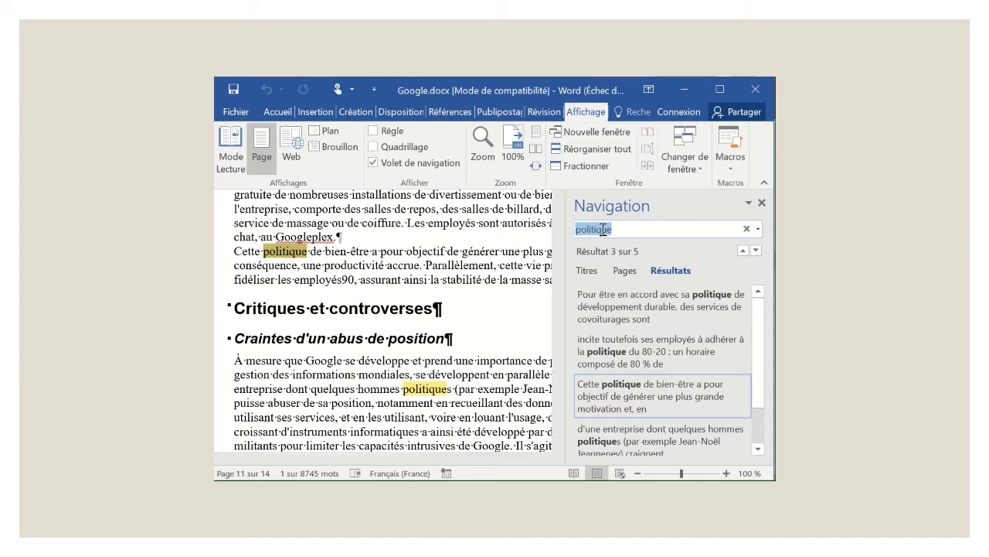
pyautogui.write('mploy')
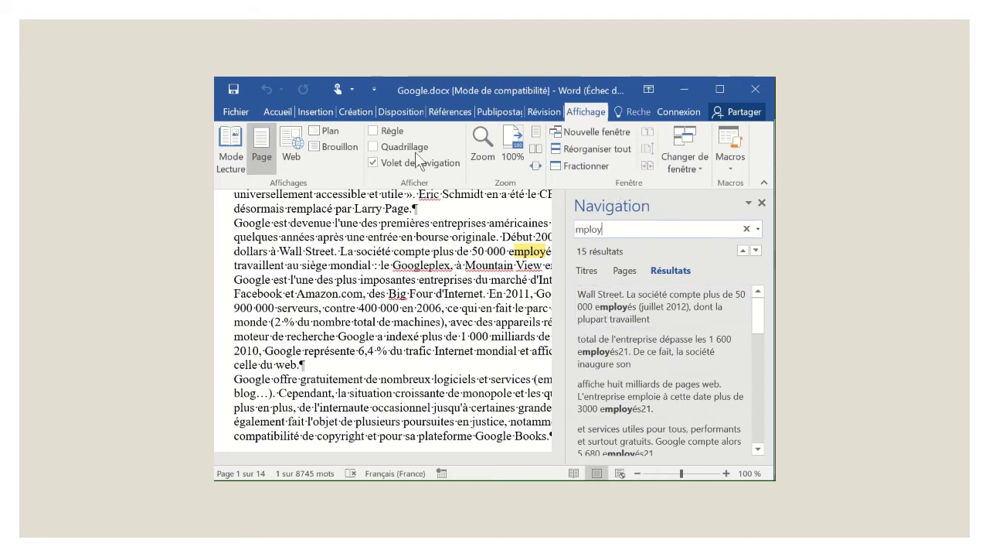
# Turn off the display of the Navigation pane (Volet de navigation).
pyautogui.click(277, 111)
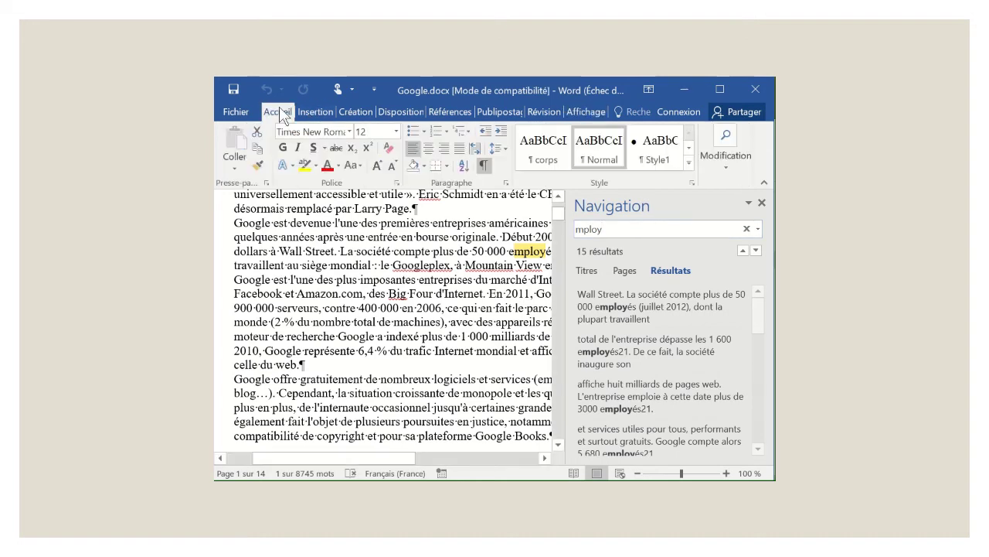
pyautogui.click(725, 165)
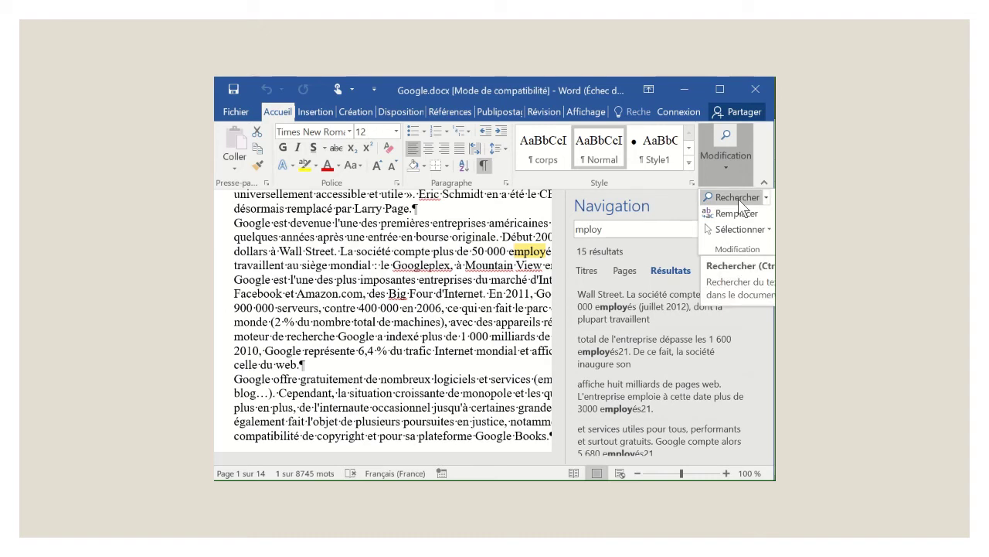
pyautogui.click(589, 112)
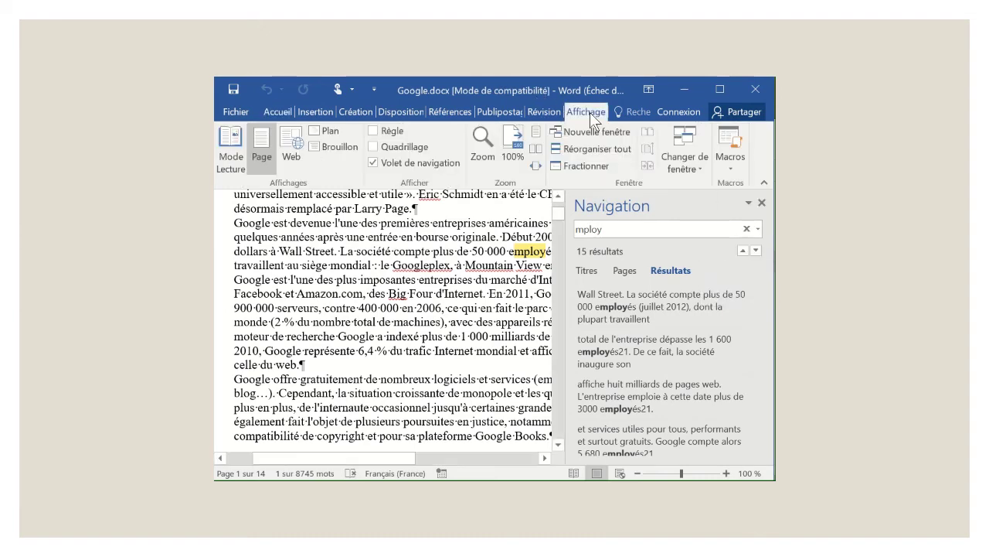
pyautogui.click(373, 163)
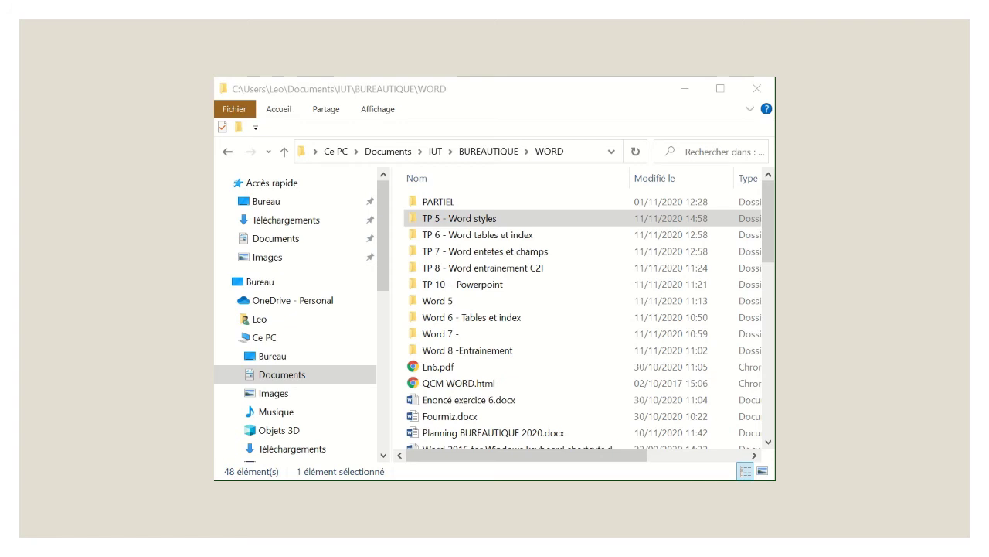
# In File Explorer, open the "TP 5 - Word styles" folder and view the contents of its "ex 1 - Google" subfolder.
pyautogui.click(432, 219)
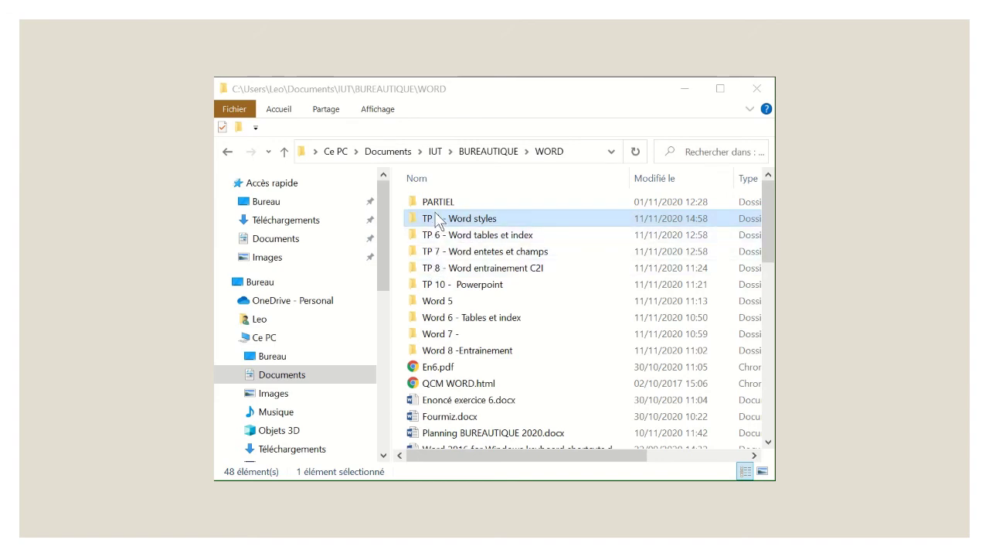
pyautogui.click(438, 223)
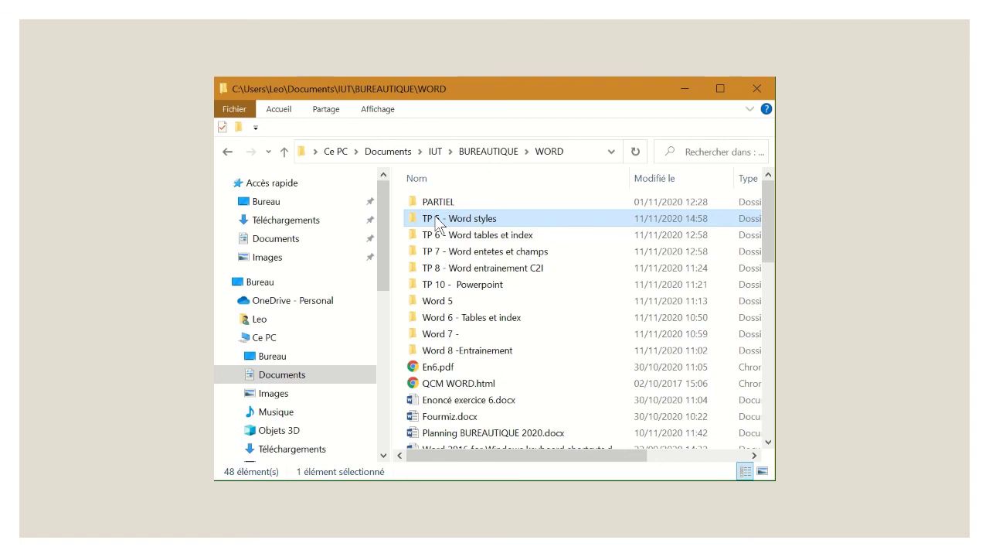
pyautogui.doubleClick(439, 222)
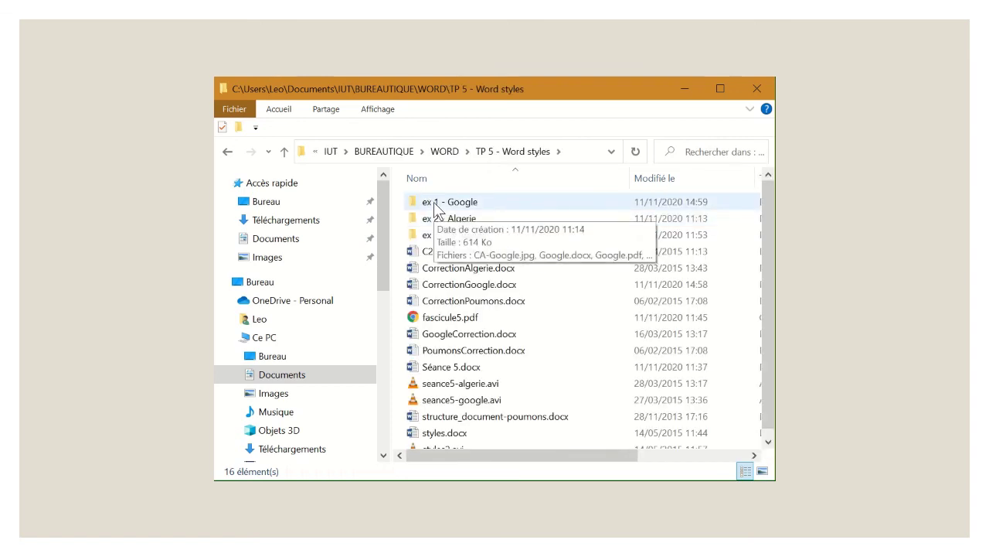
pyautogui.doubleClick(434, 204)
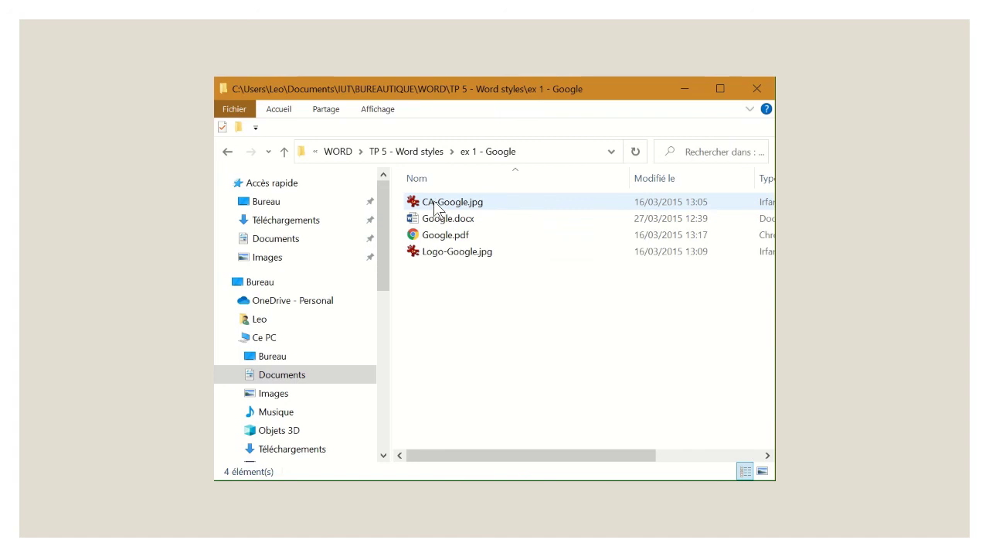
# Go back to "TP 5 - Word styles", view the contents of "ex 2 - Algerie", and return to the parent folder.
pyautogui.click(419, 155)
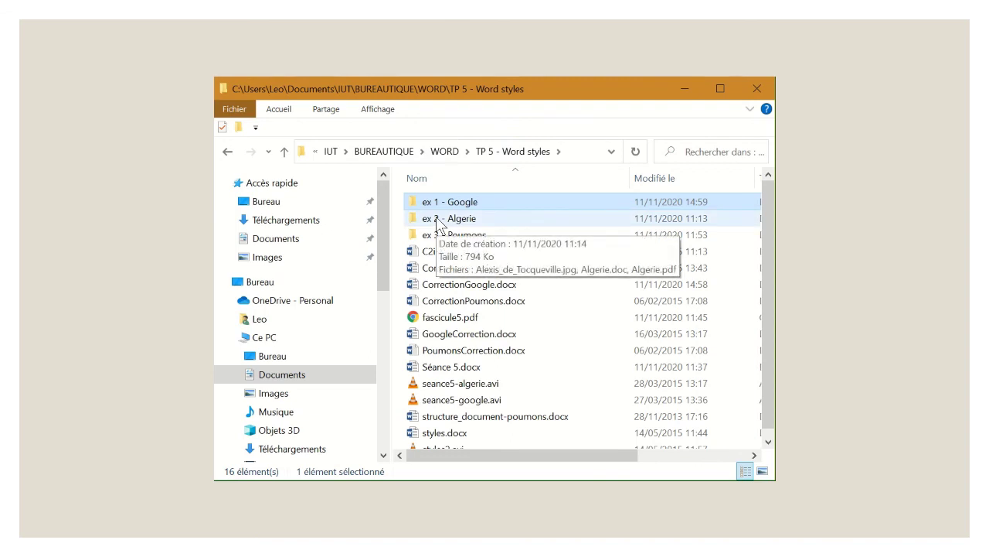
pyautogui.doubleClick(439, 220)
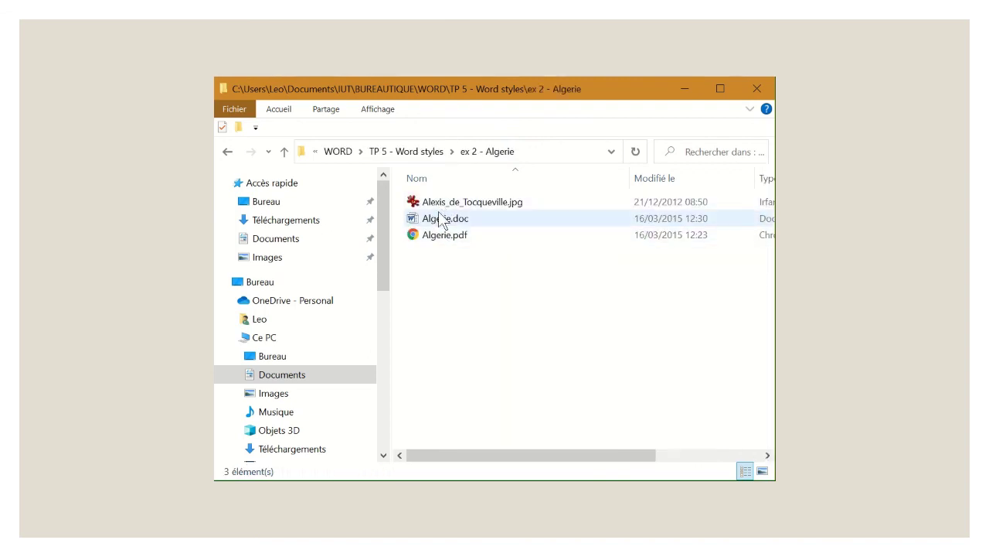
pyautogui.click(385, 153)
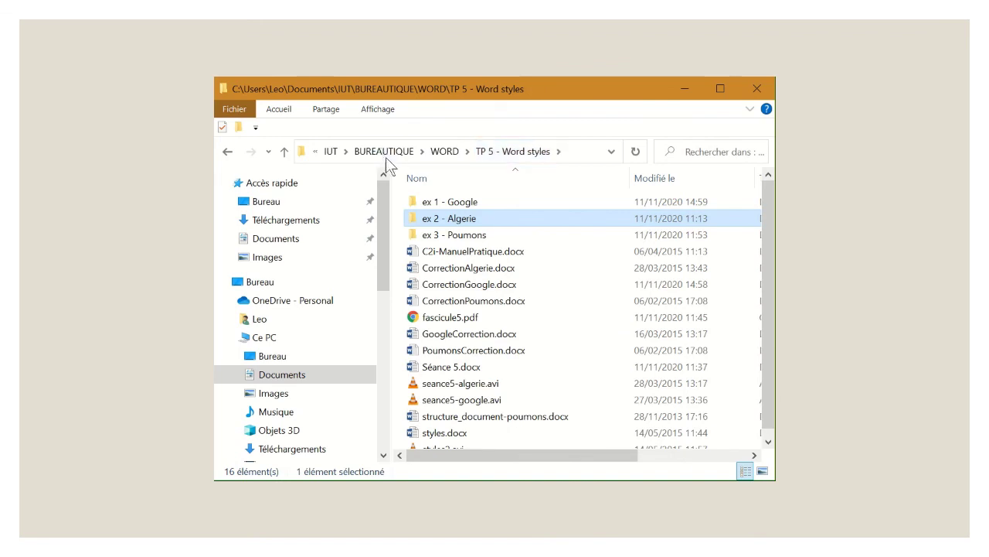
# Return to the WORD folder and open the "Google2" subfolder of "TP 6 - Word tables et index".
pyautogui.click(444, 152)
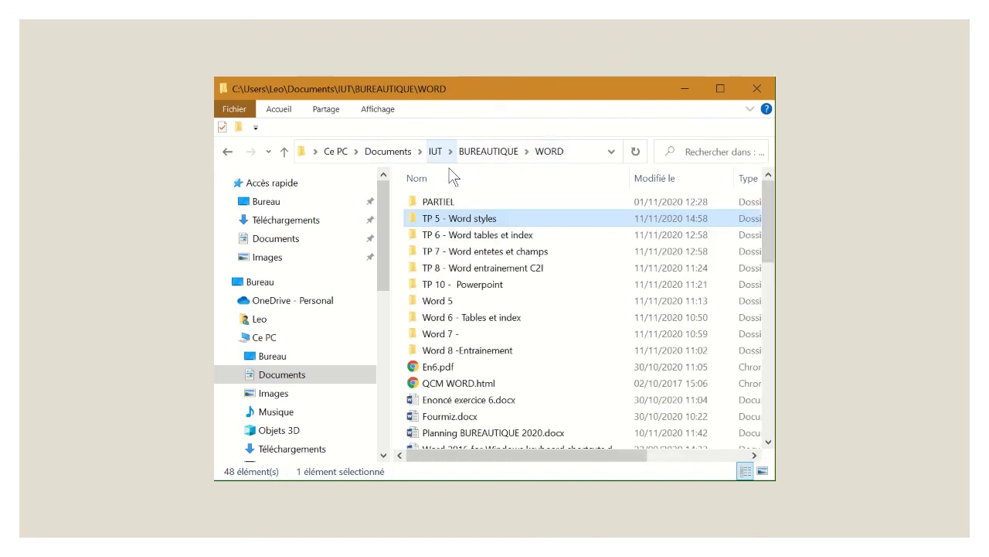
pyautogui.doubleClick(468, 237)
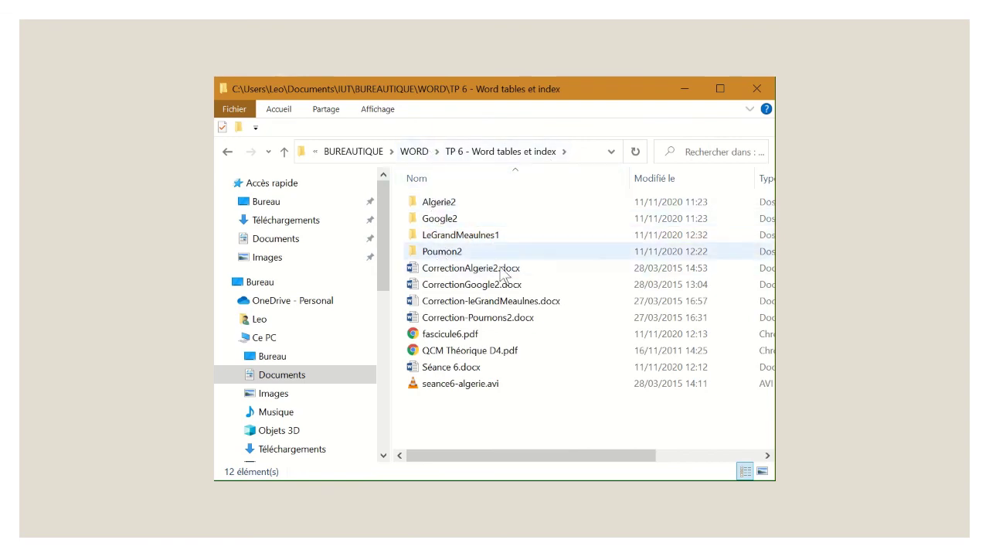
pyautogui.doubleClick(449, 220)
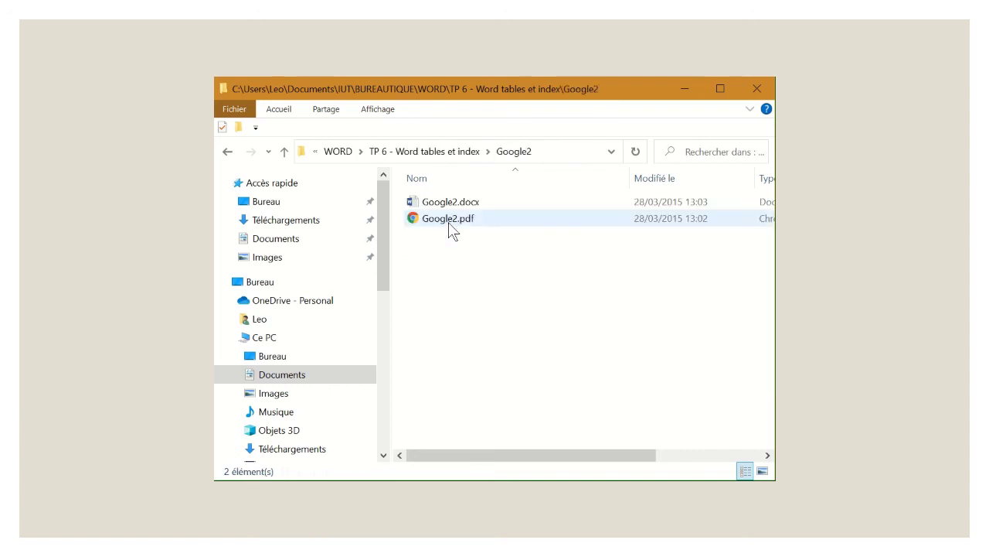